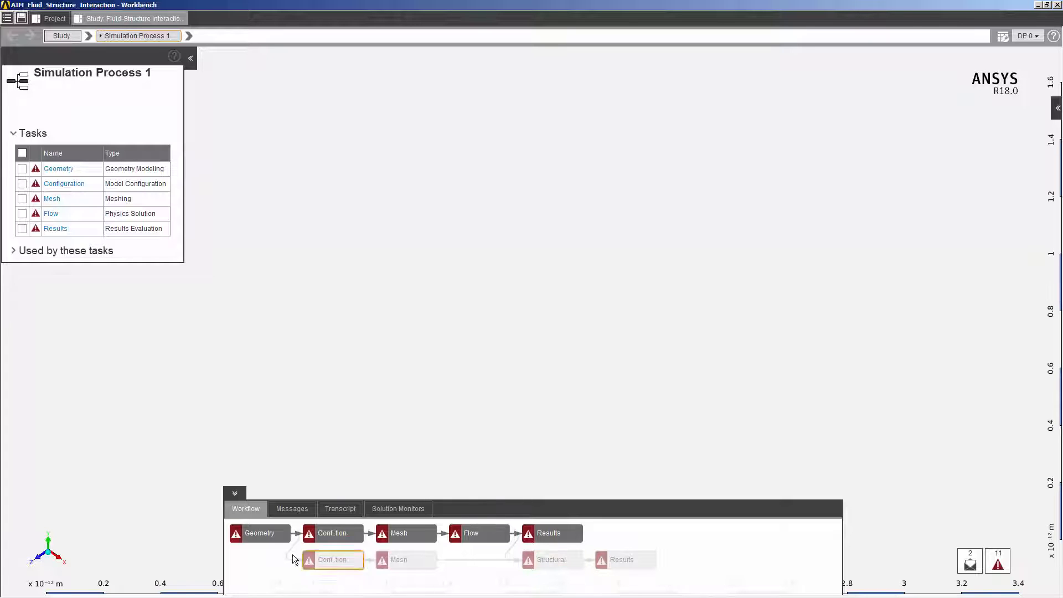
Import the manifold geometry file into the Geometry task of the workflow
click(269, 536)
click(168, 111)
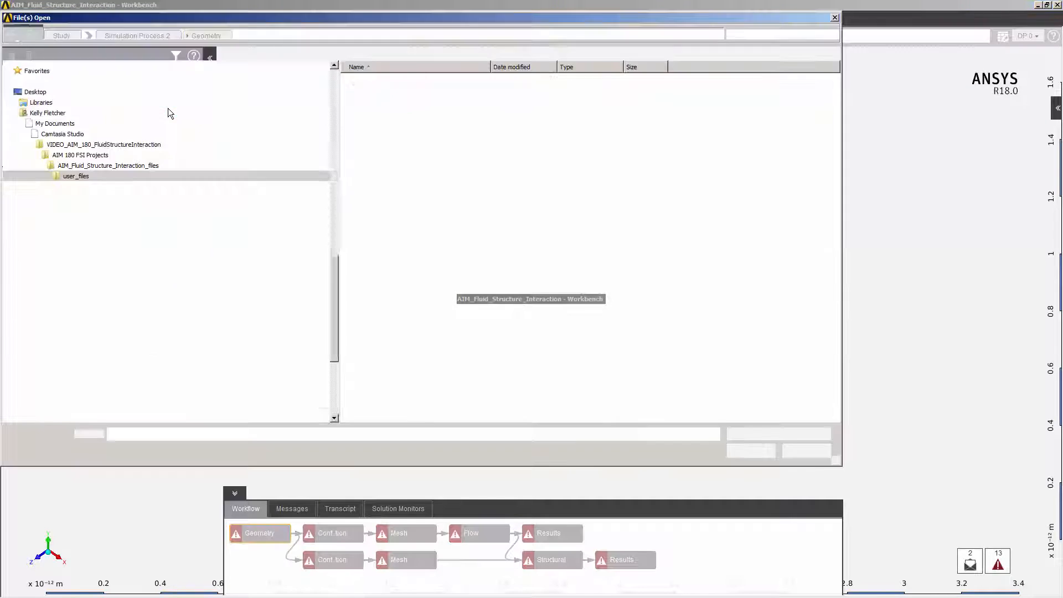
click(388, 83)
click(745, 450)
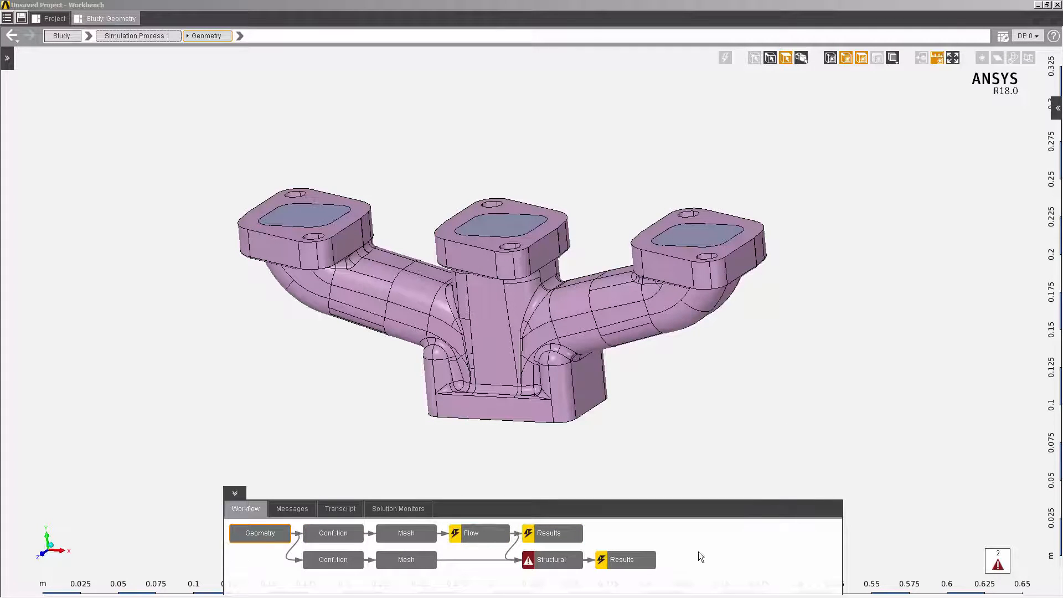
Review the fluid branch's configuration and mesh, and the Flow task's material assignment and fluid flow conditions
click(334, 534)
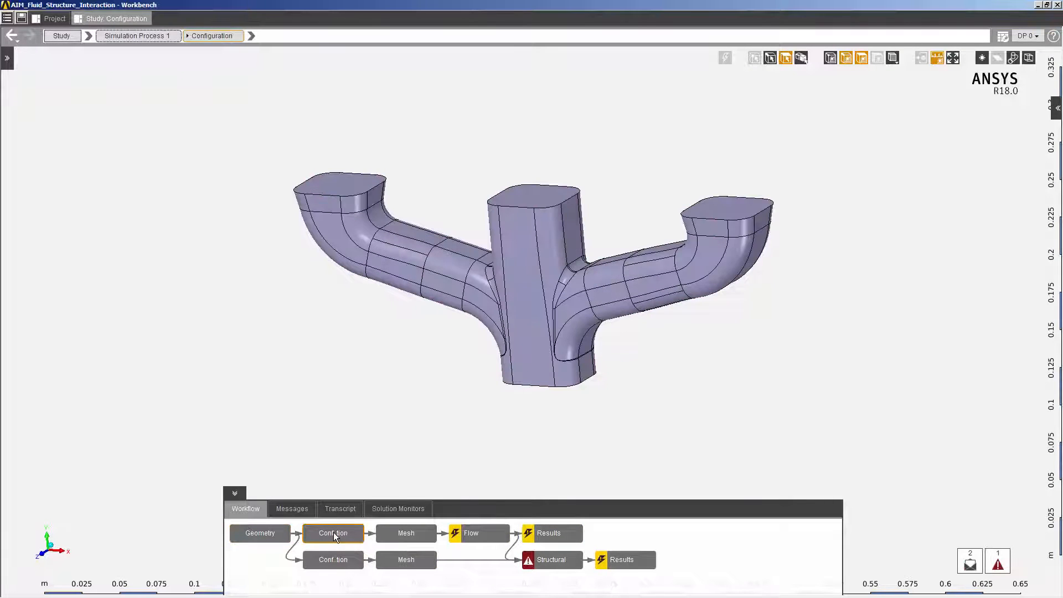
click(426, 534)
click(468, 533)
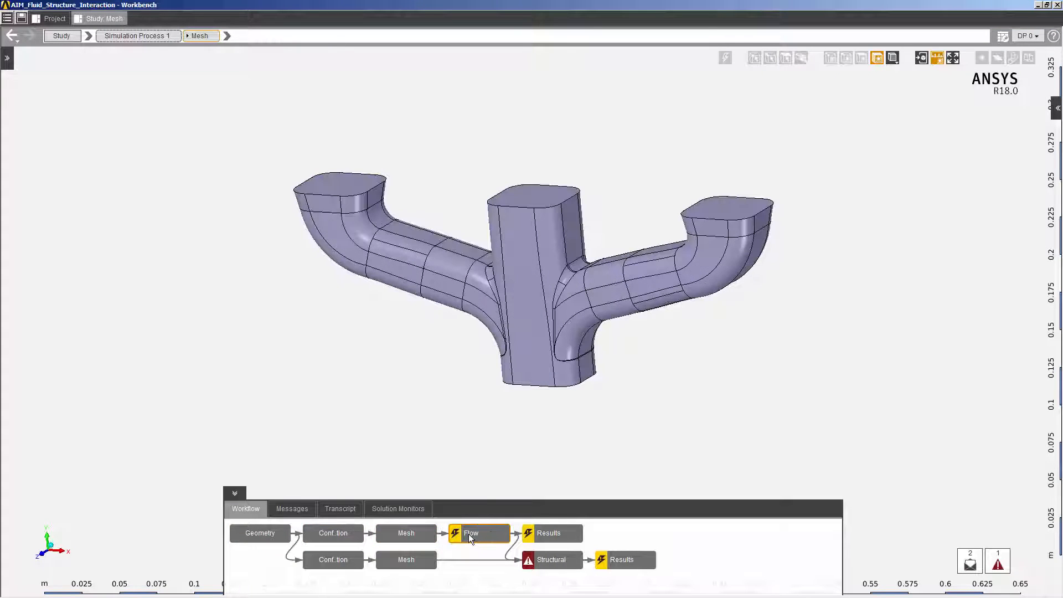
click(58, 200)
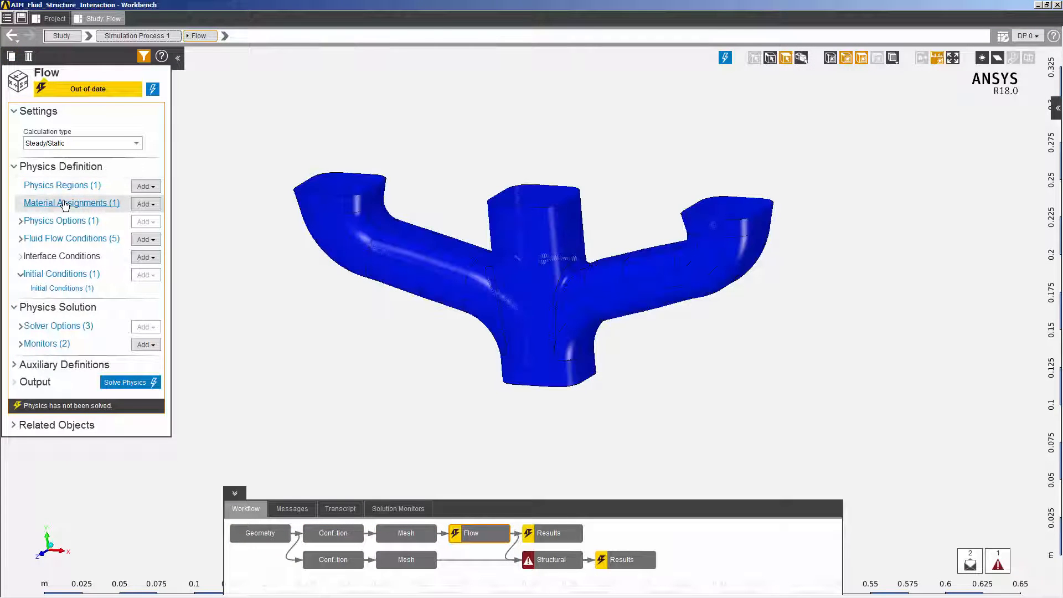
click(14, 35)
click(91, 238)
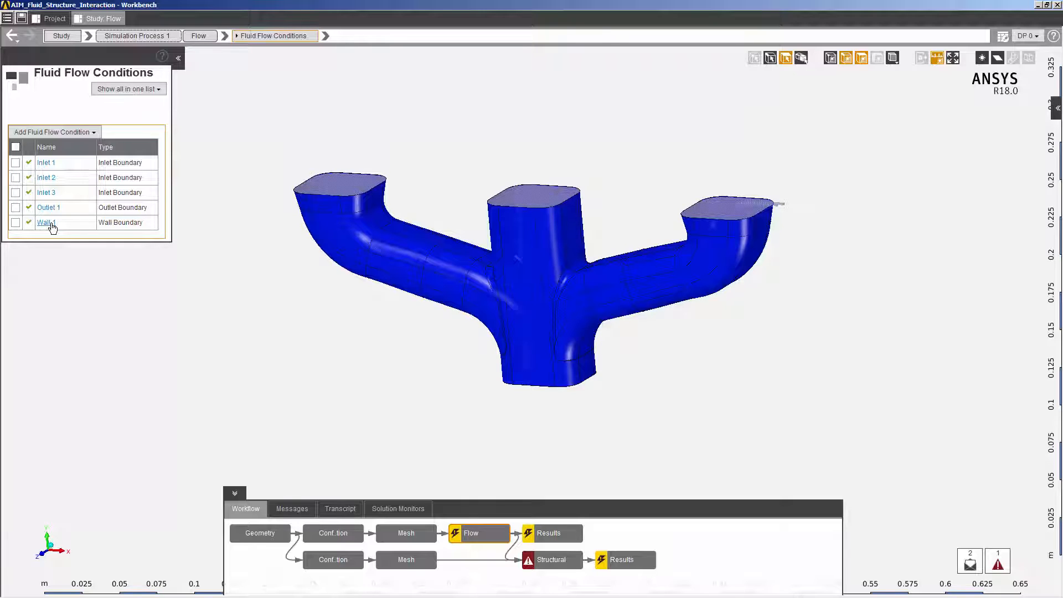
Solve the physics of the Flow task
click(176, 60)
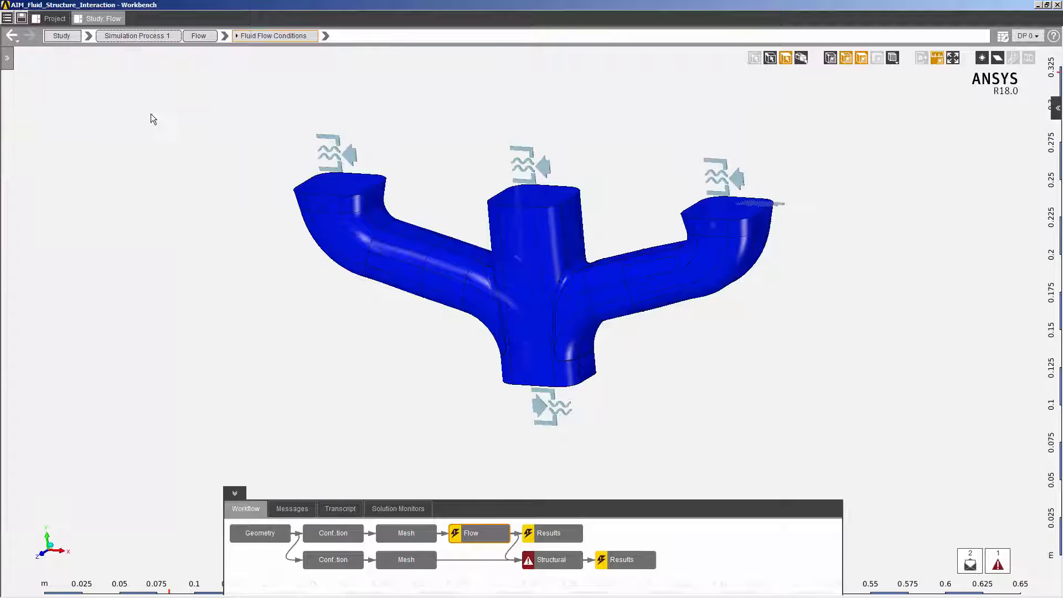
right_click(149, 129)
click(176, 161)
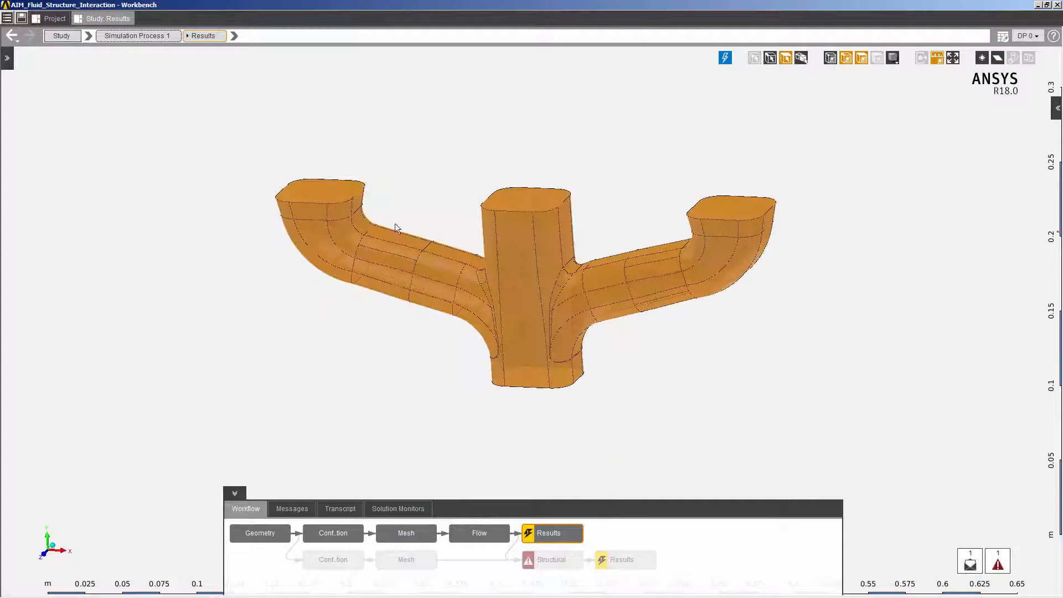
Add a contour result on the fluid wall faces with Pressure as its variable
middle_drag(698, 373, 562, 363)
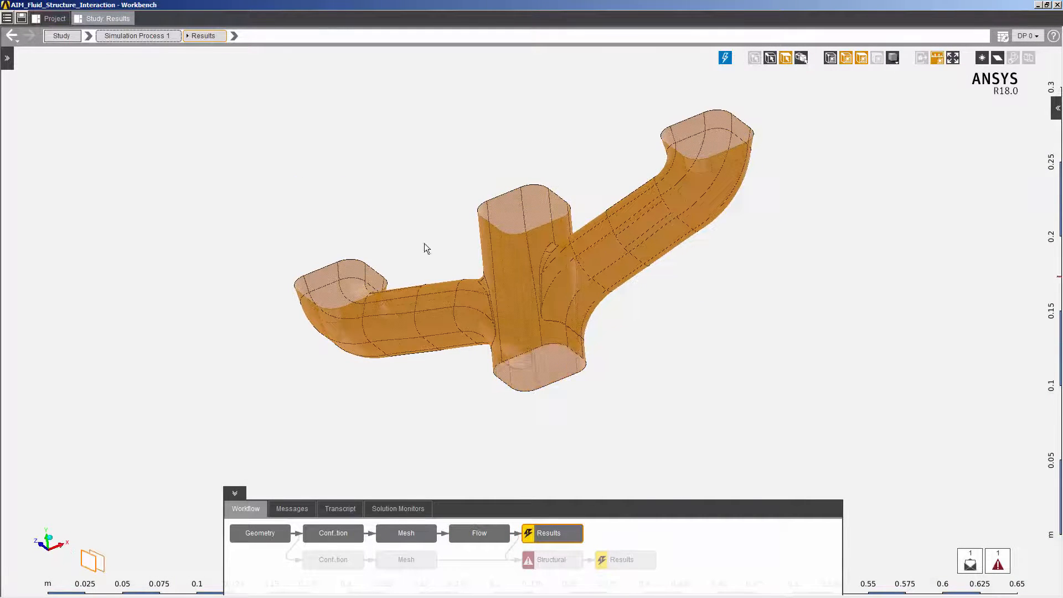
right_click(328, 116)
mouse_move(350, 125)
mouse_move(455, 127)
click(556, 127)
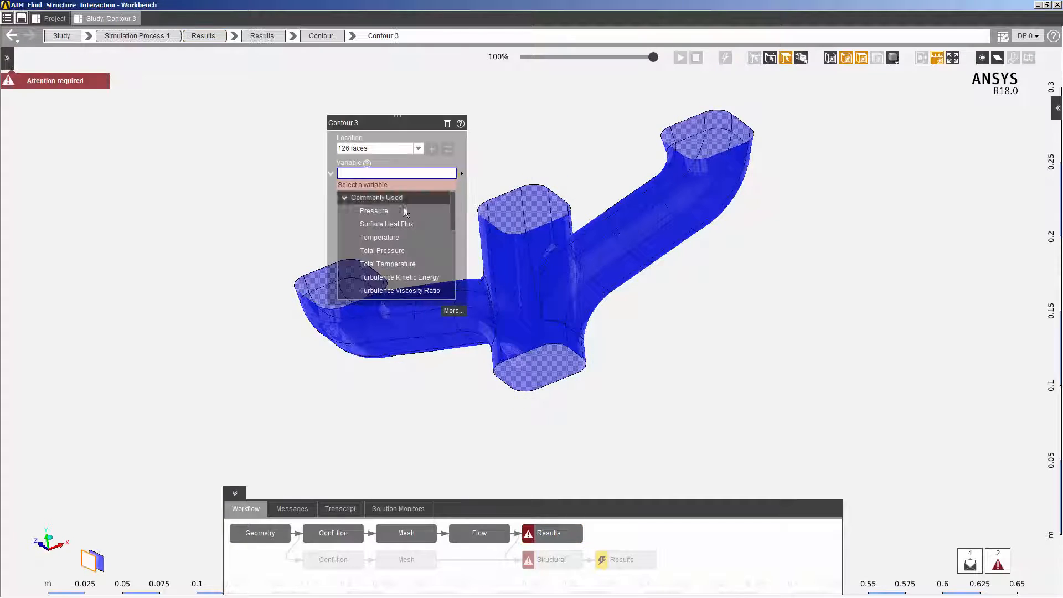
click(402, 213)
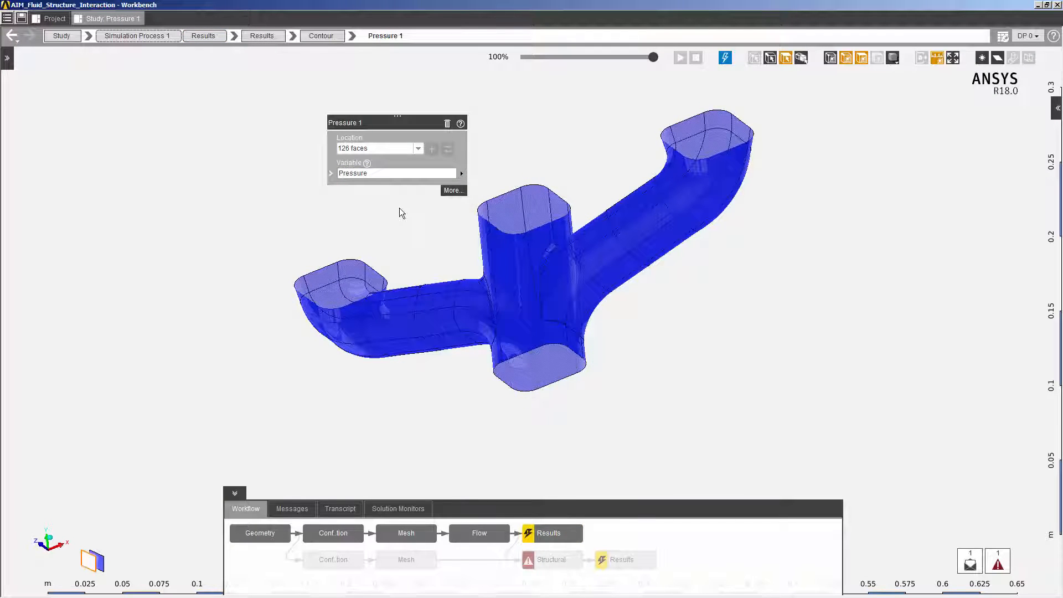
Evaluate the flow results and inspect the pressure contour around the fluid body
right_click(276, 126)
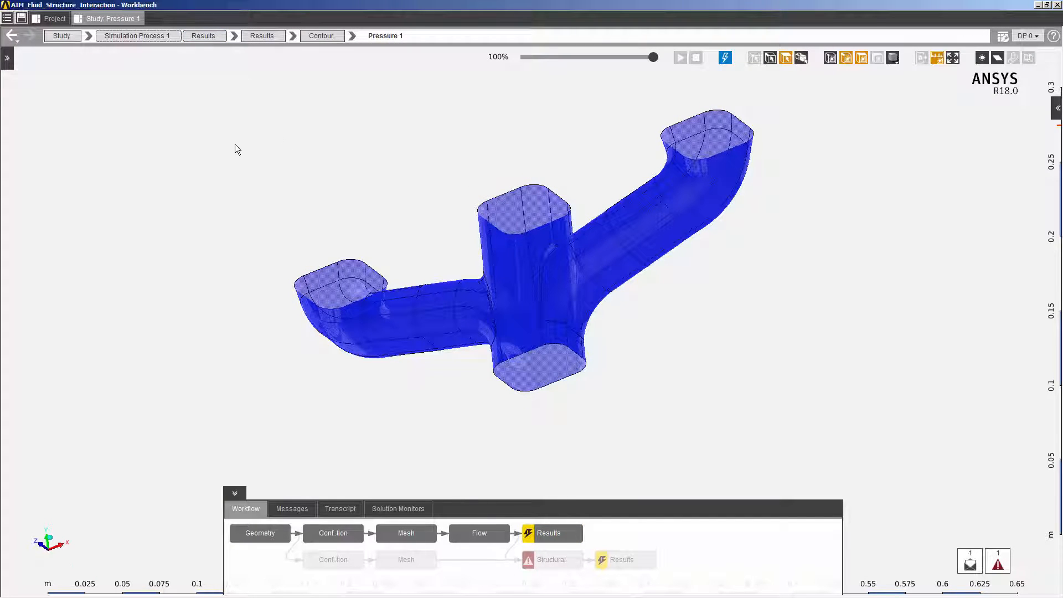
right_click(275, 127)
click(327, 181)
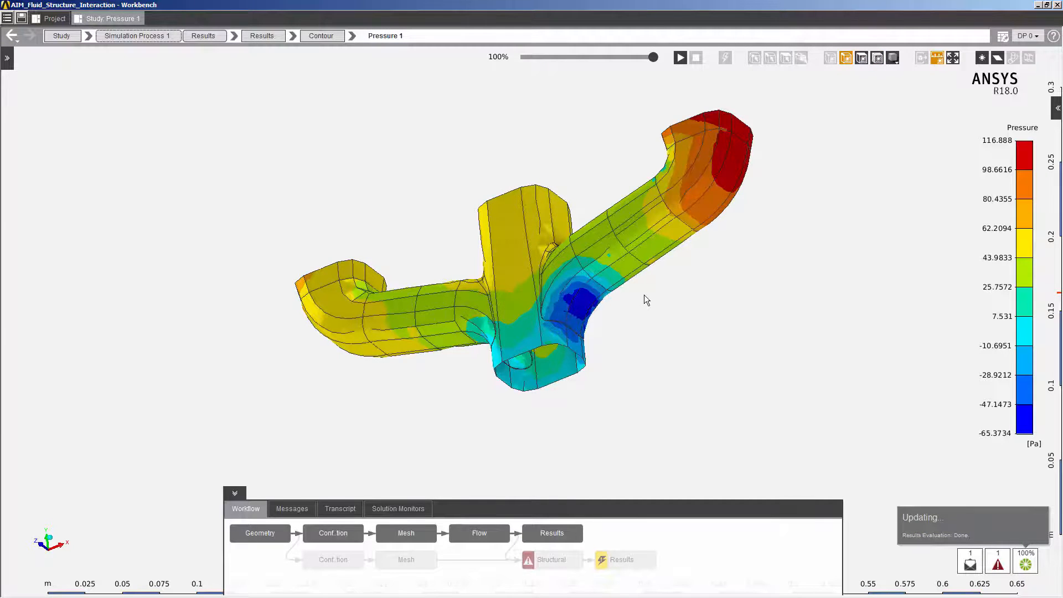
middle_drag(644, 295, 734, 390)
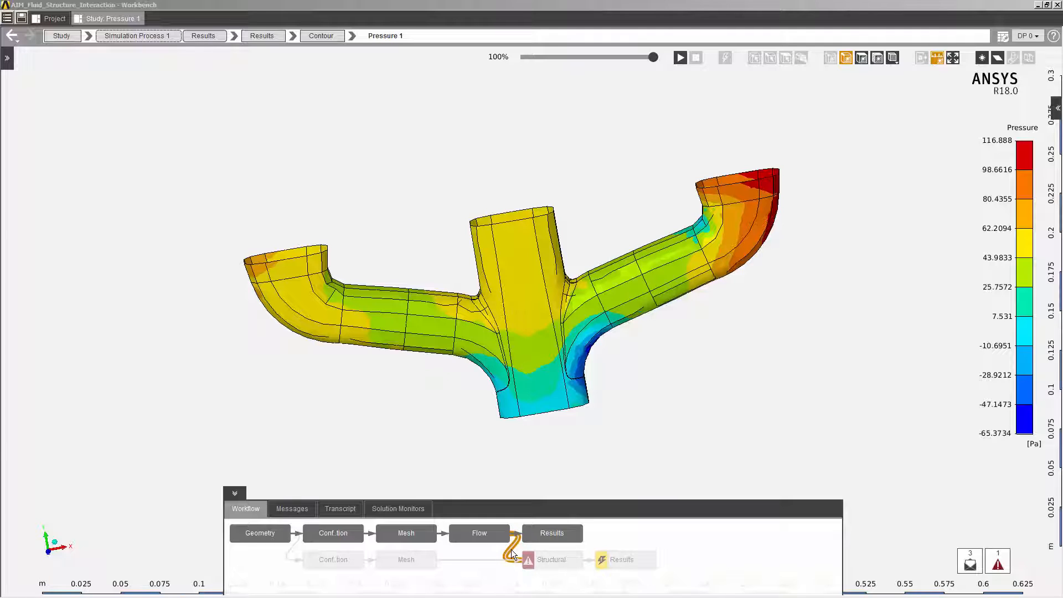
Review the structural branch's configuration, mesh, material assignment and the fixed support on the flange faces
click(344, 563)
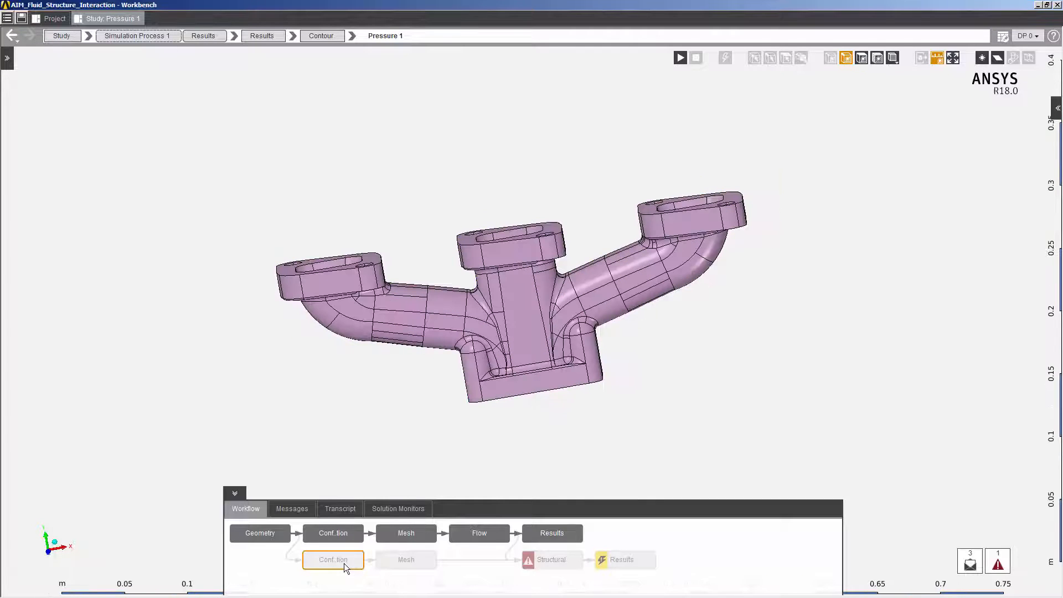
click(398, 560)
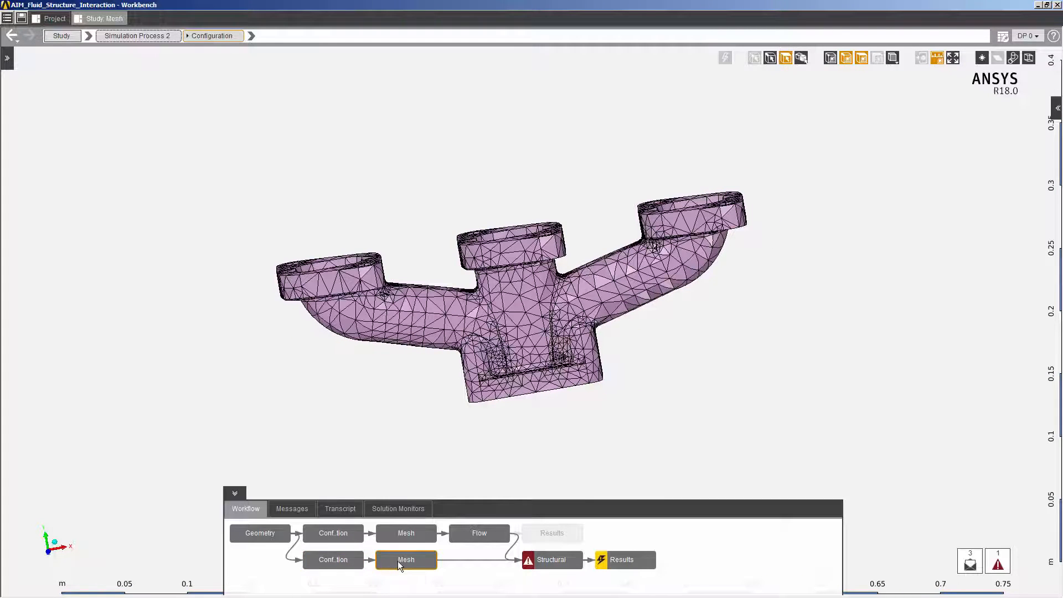
click(543, 563)
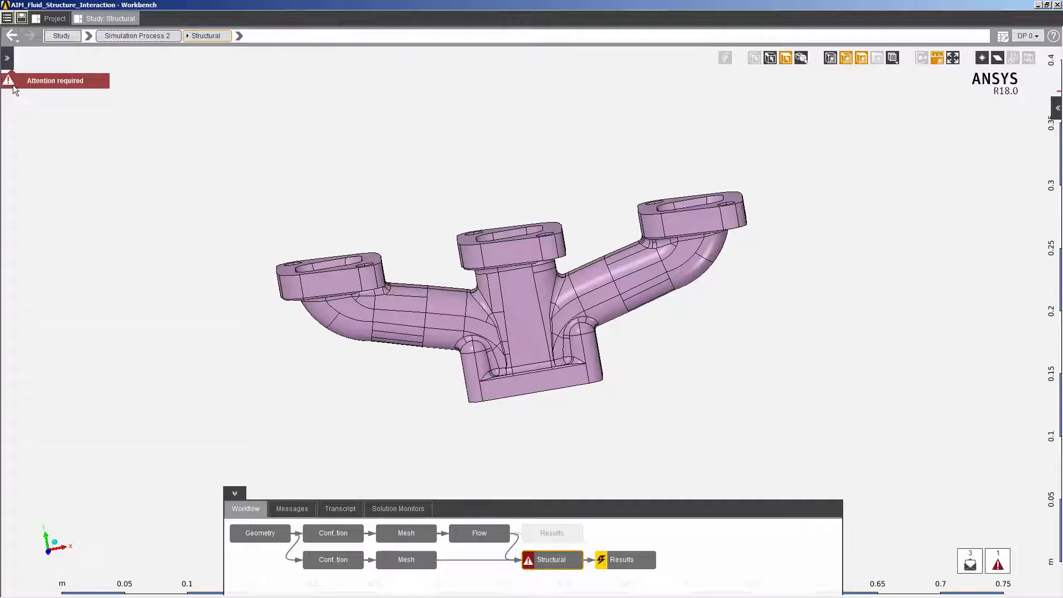
click(67, 220)
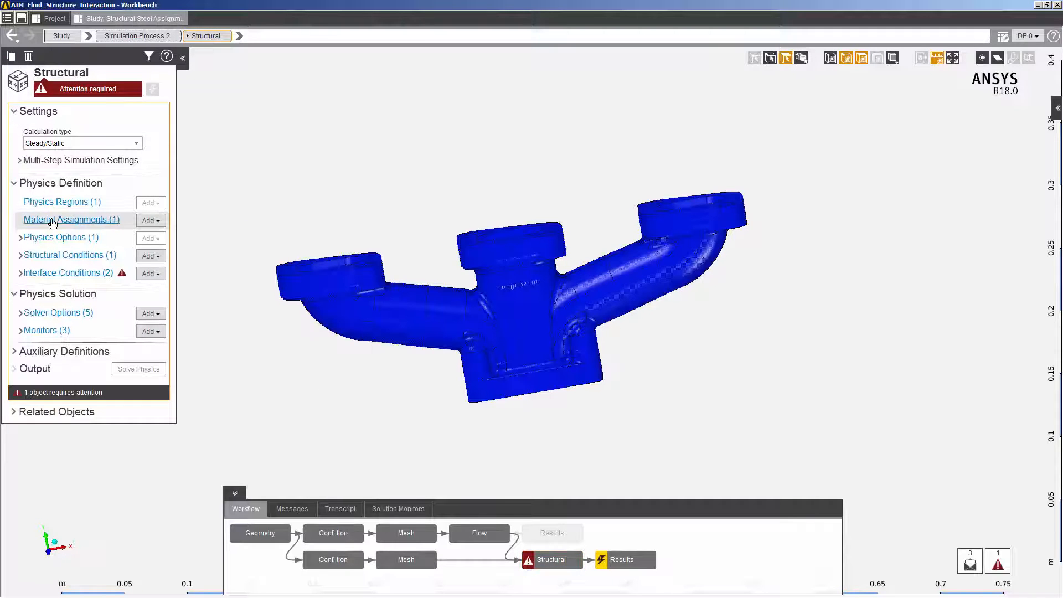
click(9, 38)
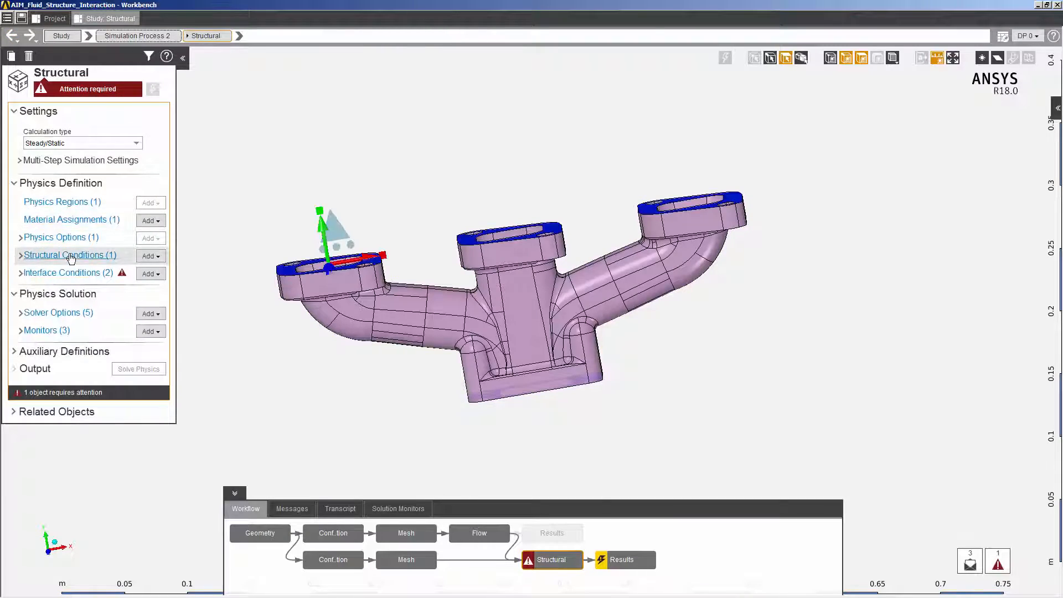
click(70, 256)
middle_drag(263, 380, 242, 339)
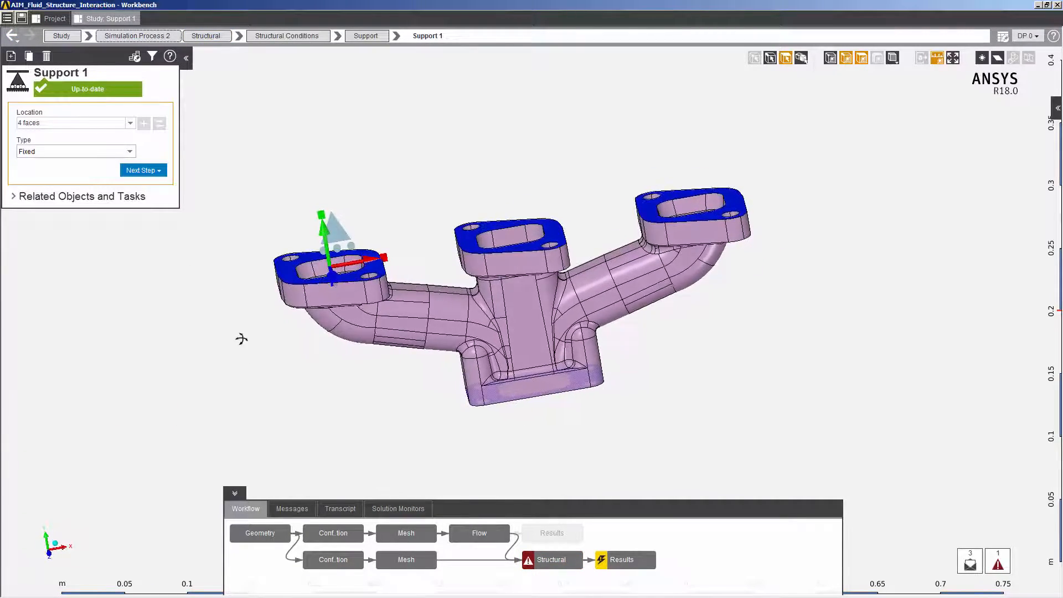
click(12, 39)
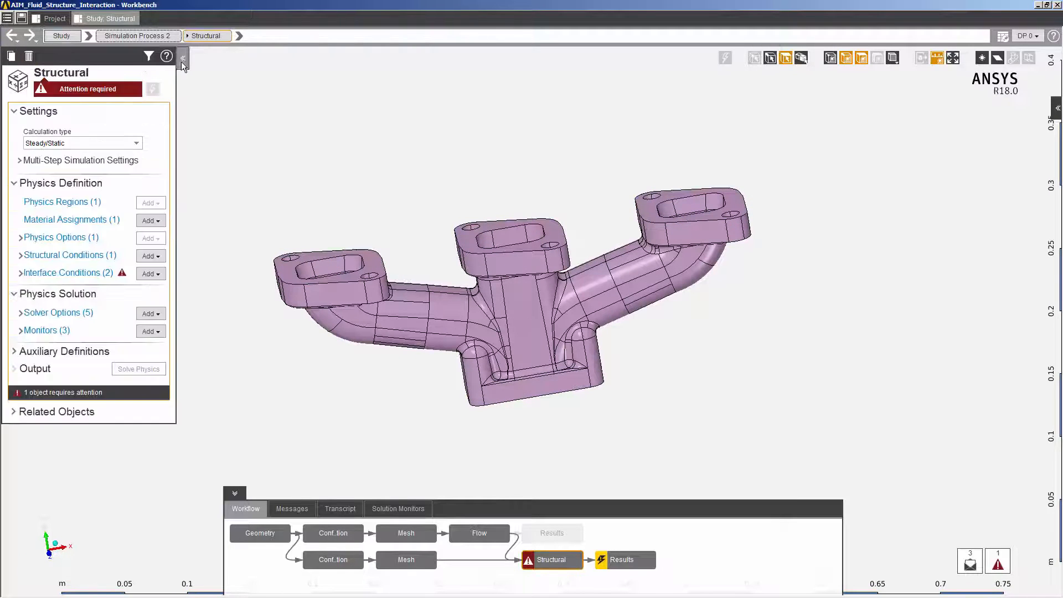
Add a physics coupling interface condition to the Structural task with interior_wall as the target location
click(185, 58)
right_click(187, 67)
mouse_move(218, 75)
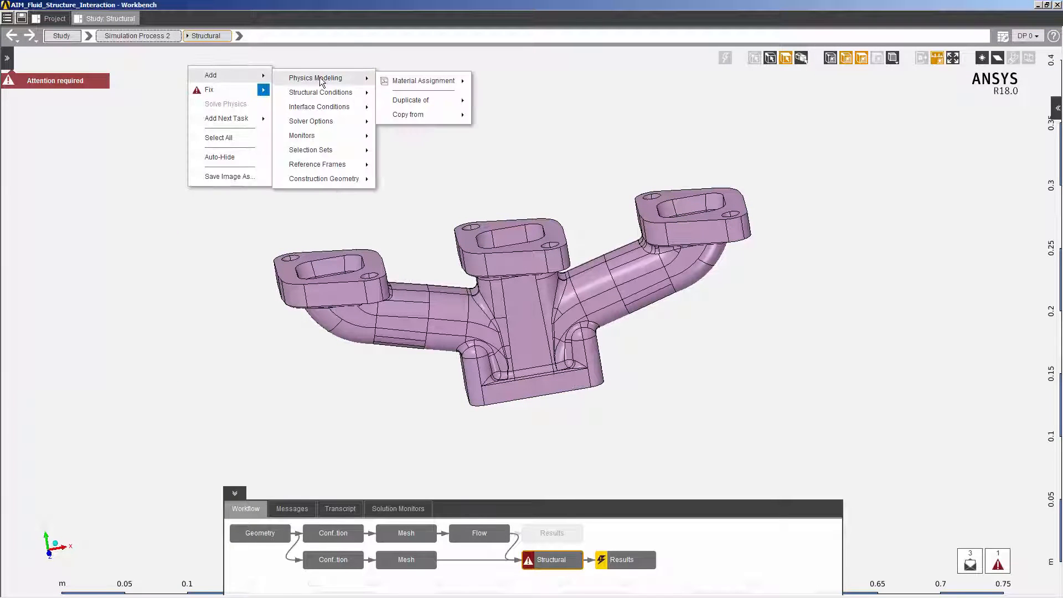
mouse_move(333, 106)
click(428, 149)
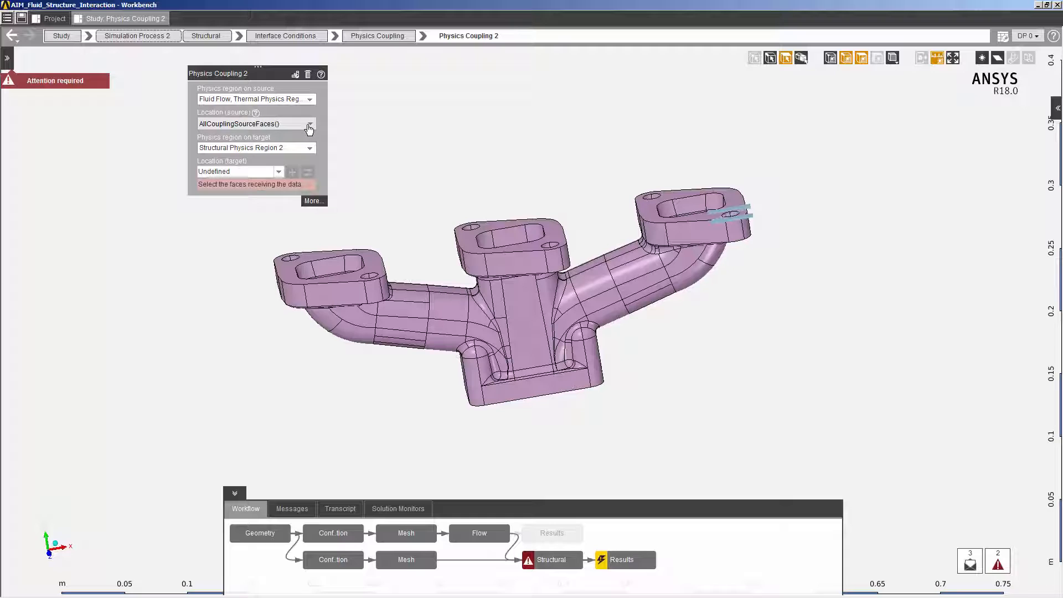
click(278, 173)
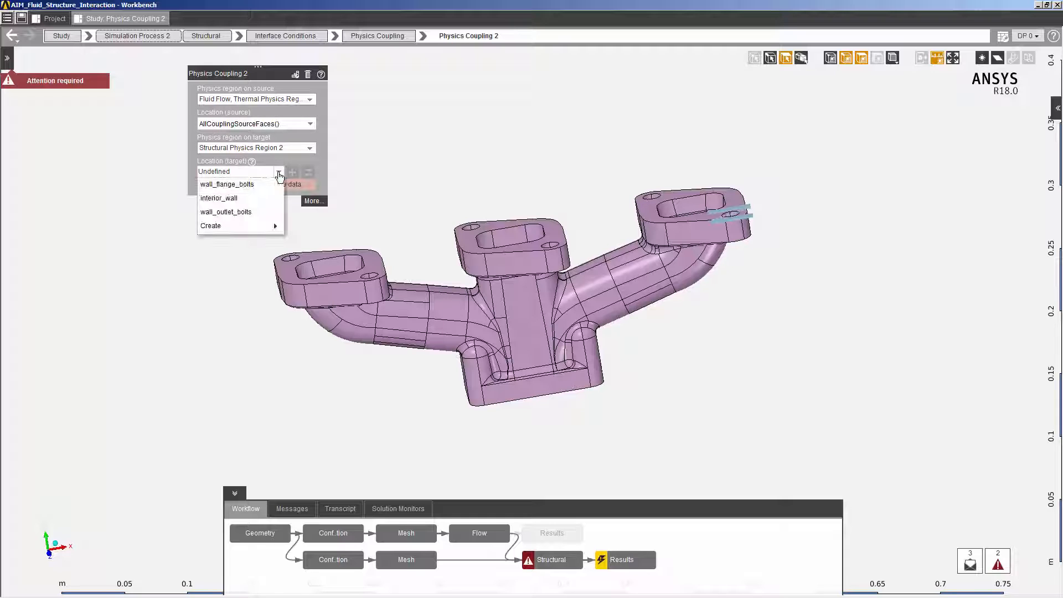
click(242, 198)
Examine the source and target variables of the physics coupling's Force transfer
click(5, 65)
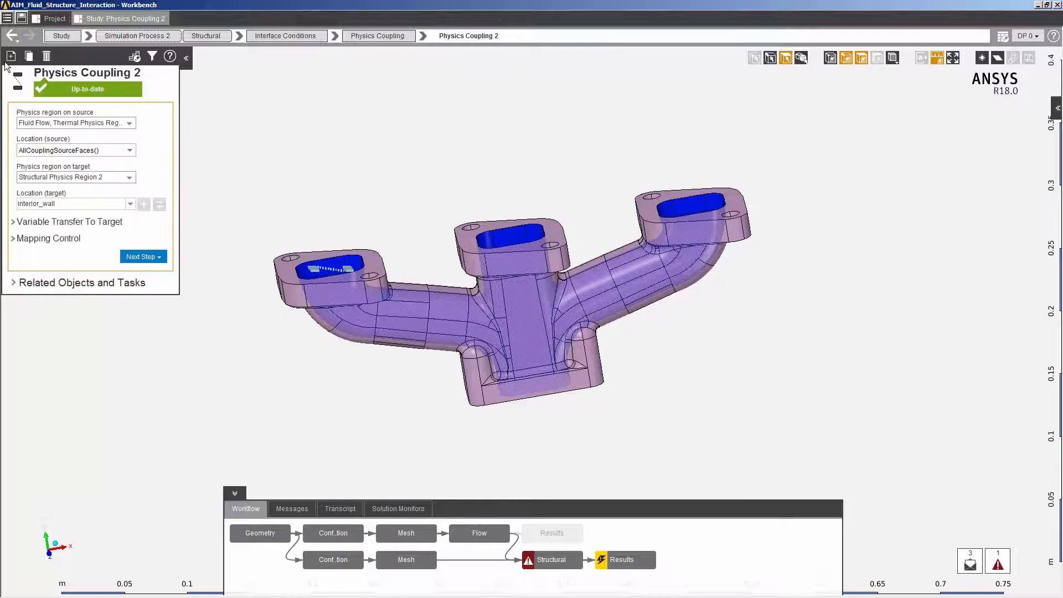
click(12, 222)
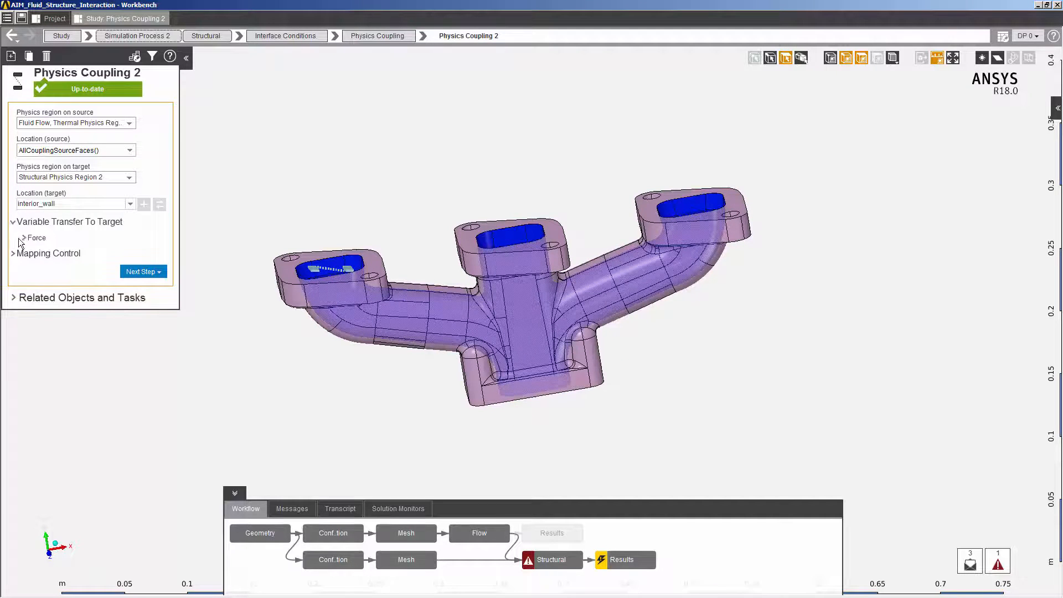
click(21, 238)
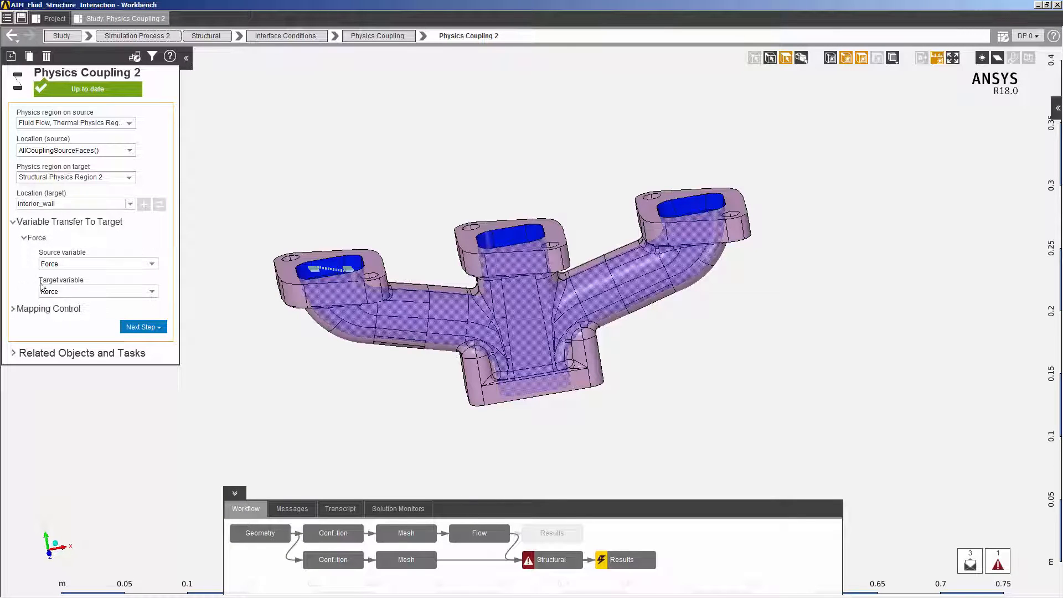
Solve the physics of the Structural task
click(188, 64)
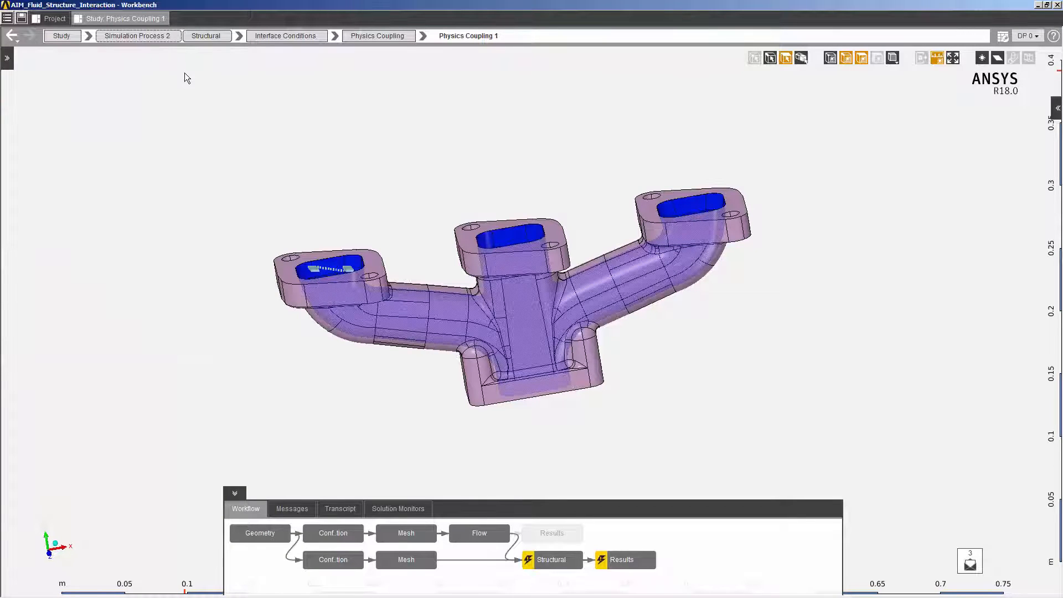
right_click(185, 72)
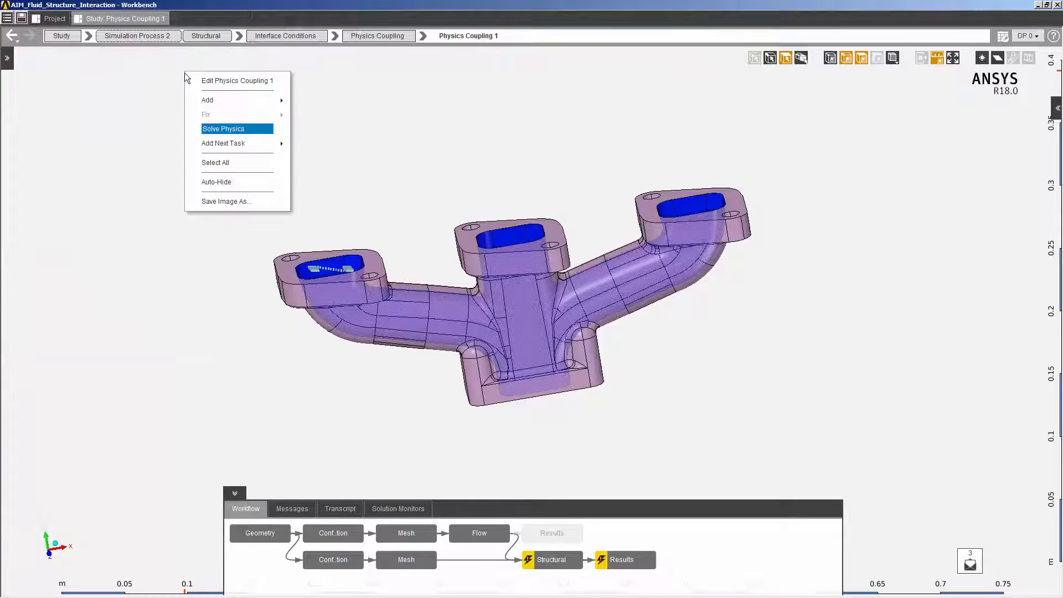
click(205, 126)
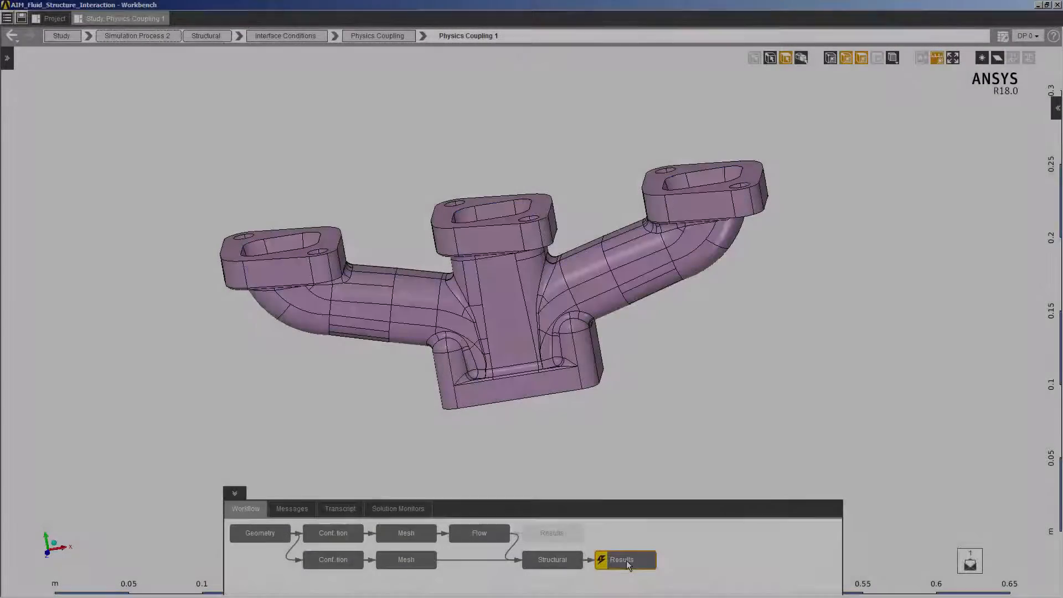
Evaluate the results of the structural branch
click(626, 560)
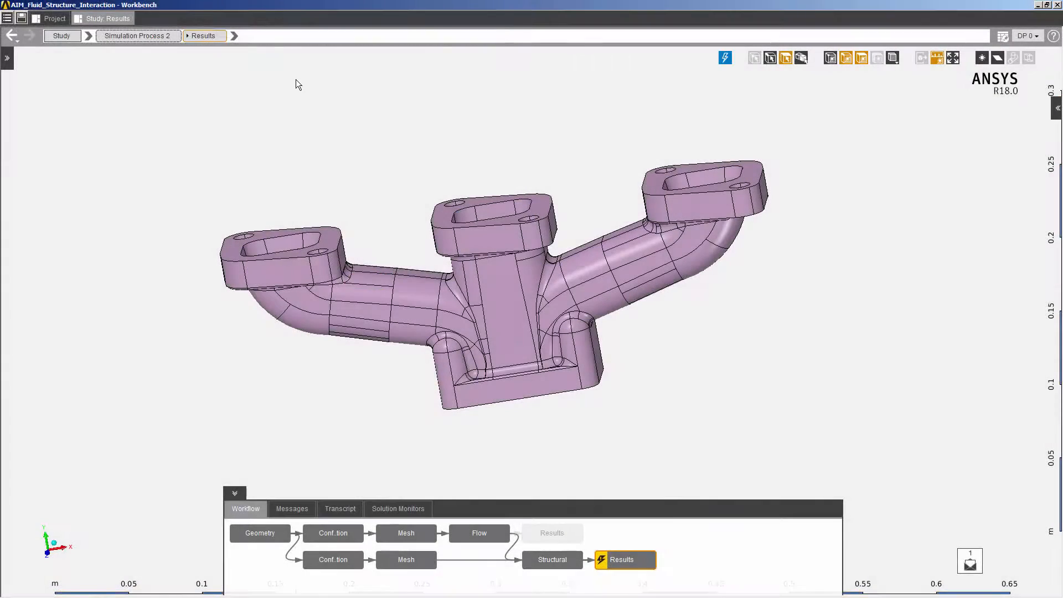
right_click(296, 79)
click(330, 115)
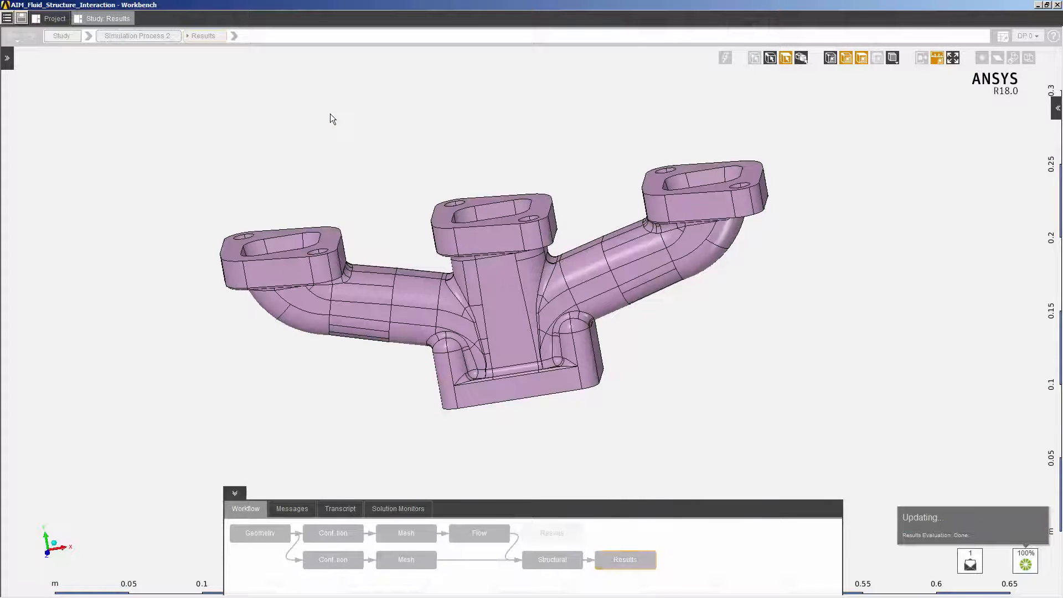
Display the Displacement Magnitude 1 contour and inspect the deformed manifold
click(234, 36)
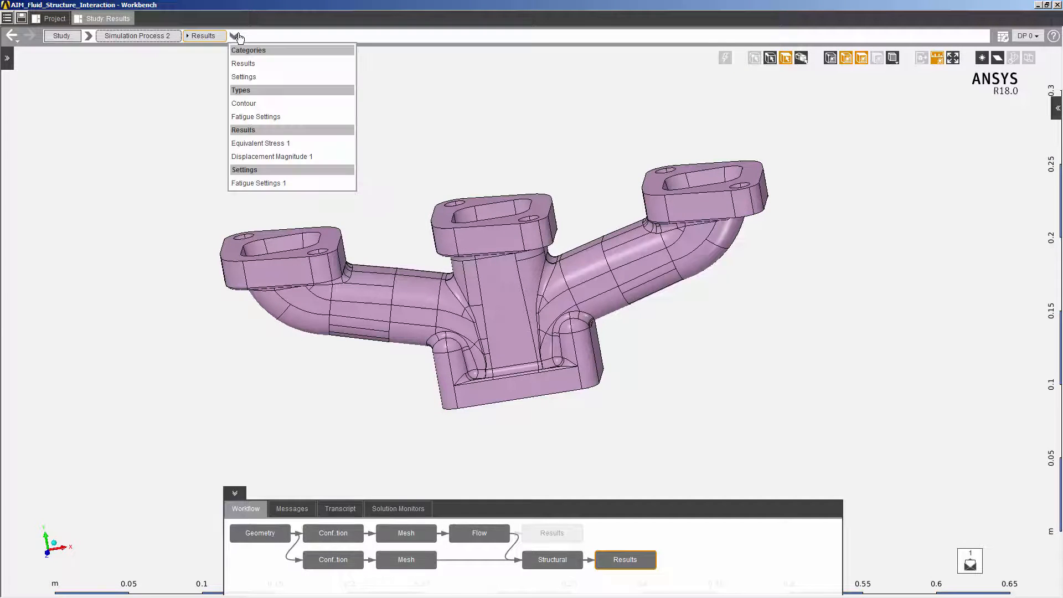
click(301, 156)
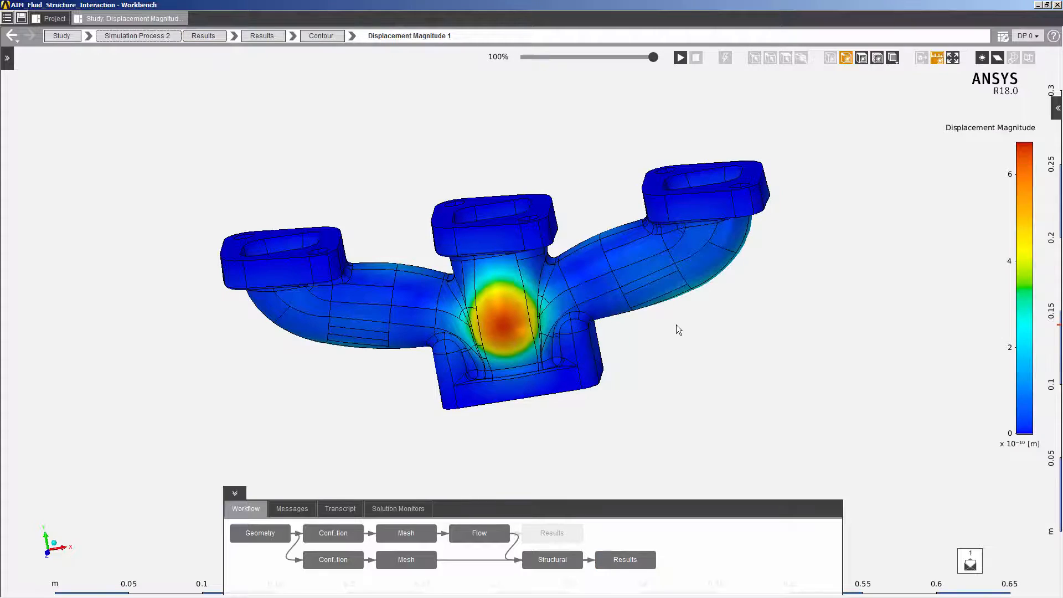
drag(662, 334, 676, 318)
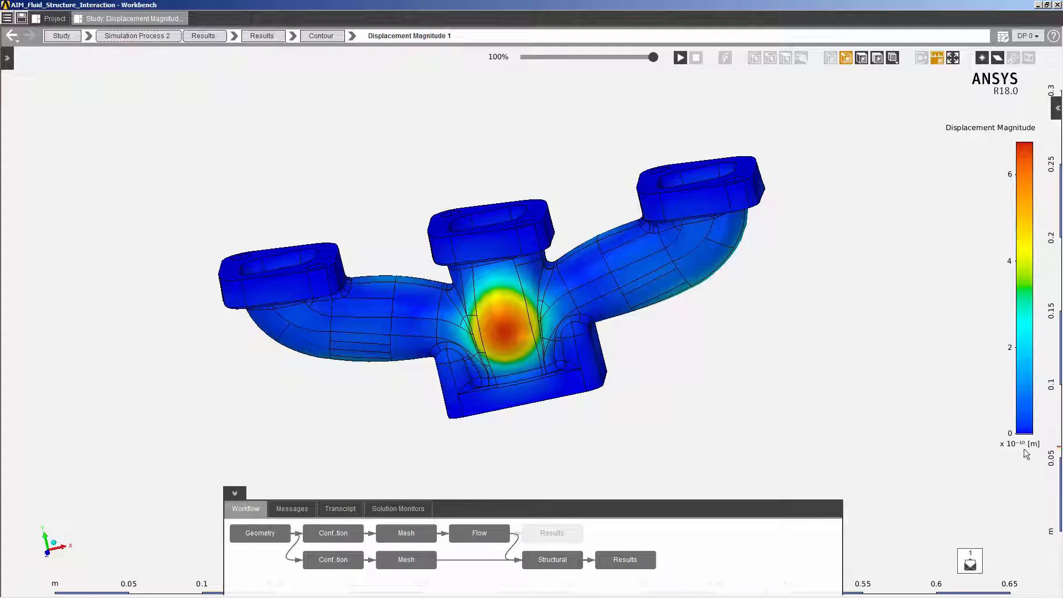
Display the Equivalent Stress 1 contour and inspect the stress distribution on the manifold
click(353, 37)
click(365, 63)
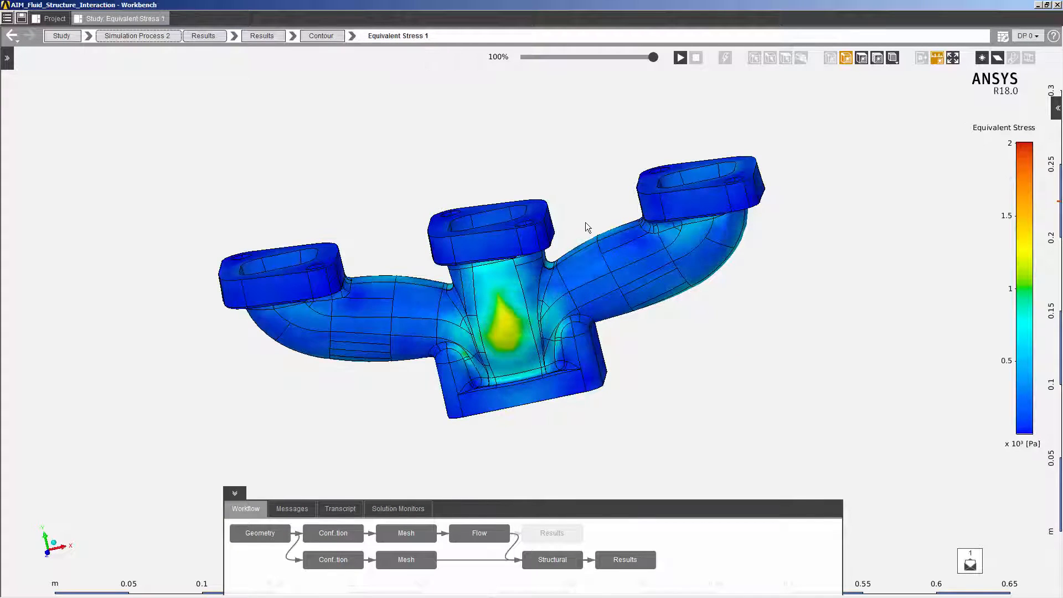
mouse_move(662, 259)
mouse_down()
mouse_move(755, 211)
mouse_move(664, 247)
mouse_move(649, 242)
mouse_up()
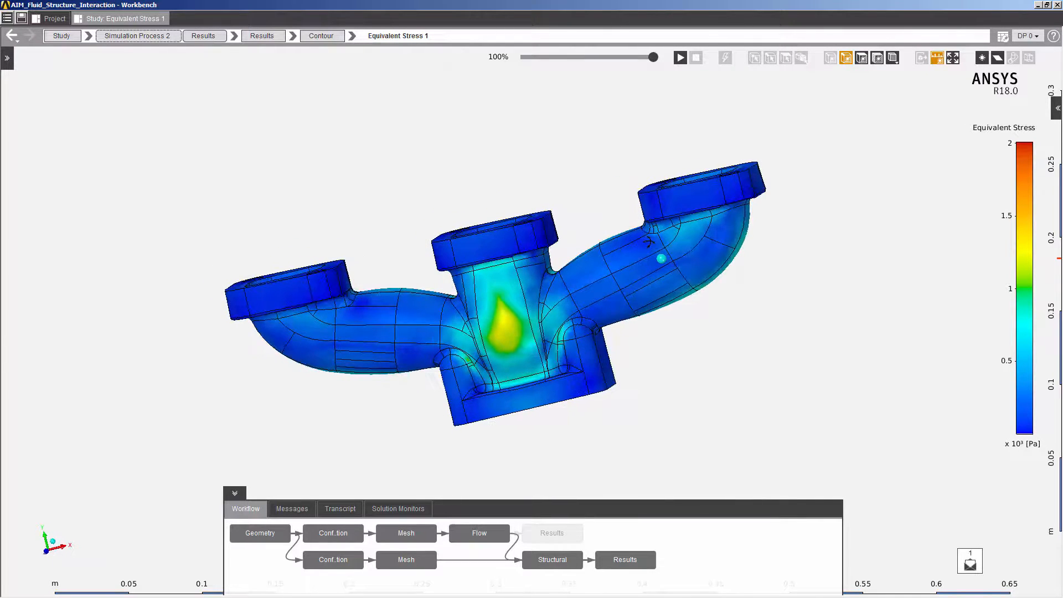